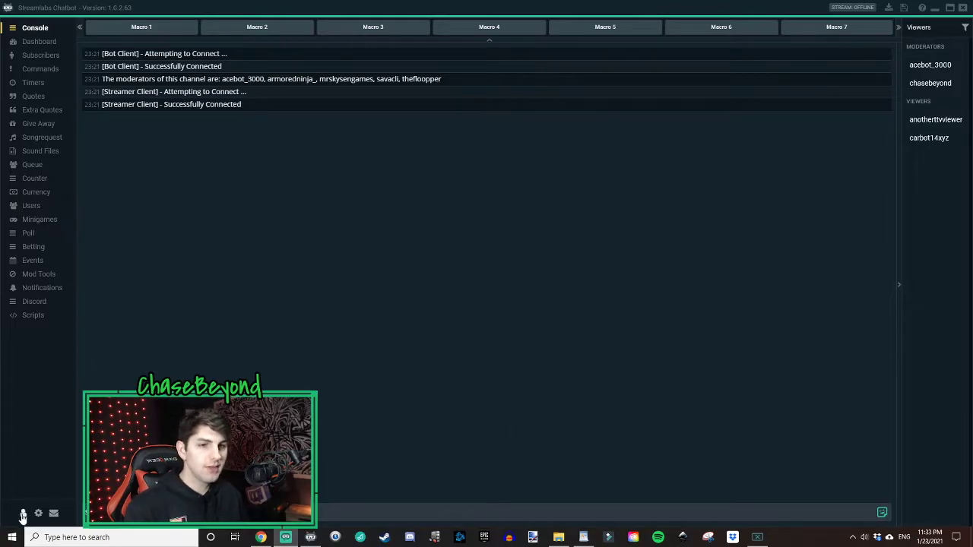
# Step: Open the account connection settings and view the Twitch Streamer connection
pyautogui.click(23, 514)
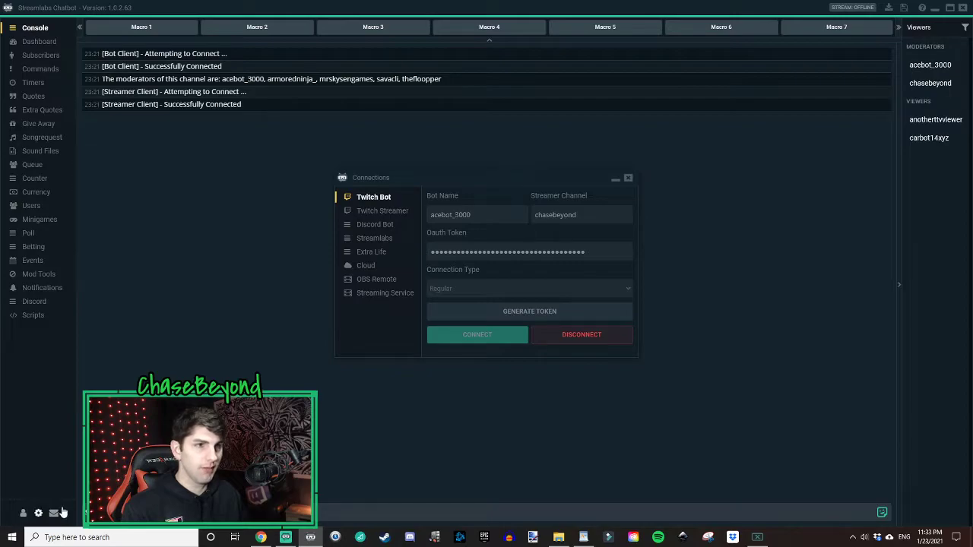
pyautogui.click(386, 213)
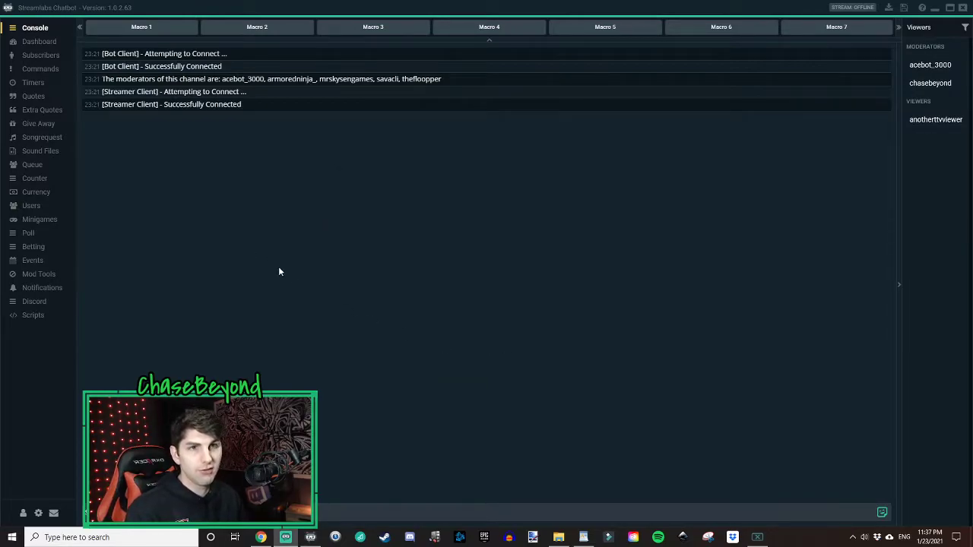
# Step: Look at the blank form for adding a chat command, and open the existing !so command for editing
pyautogui.click(34, 73)
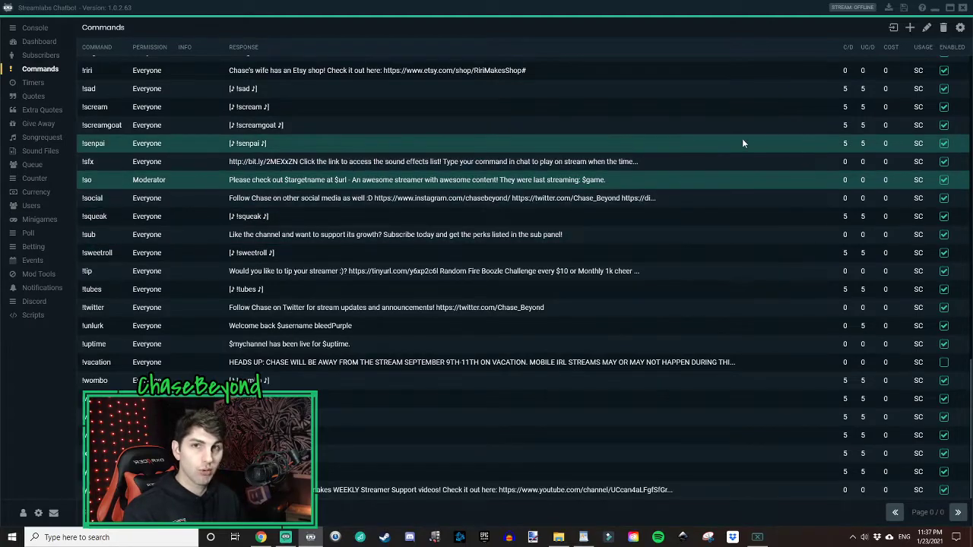
pyautogui.click(911, 28)
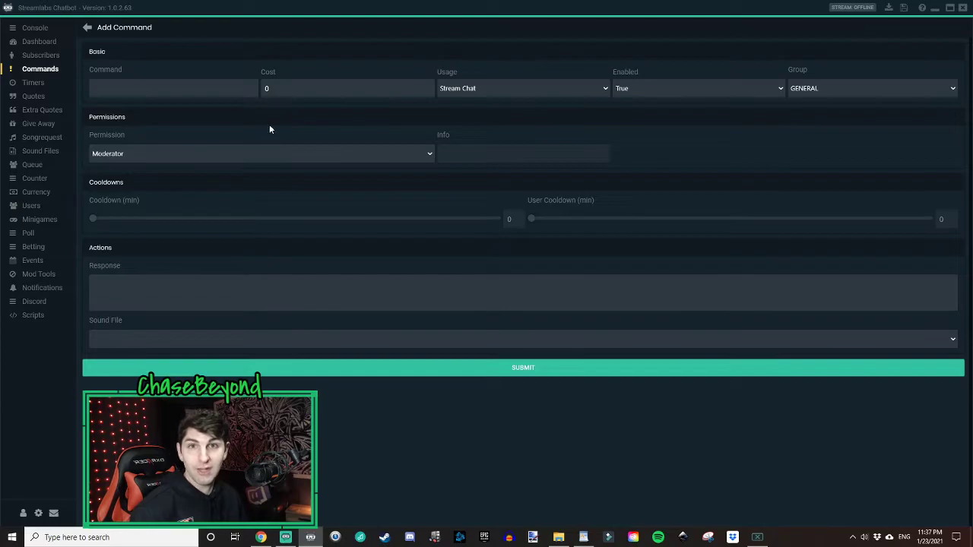
pyautogui.click(88, 26)
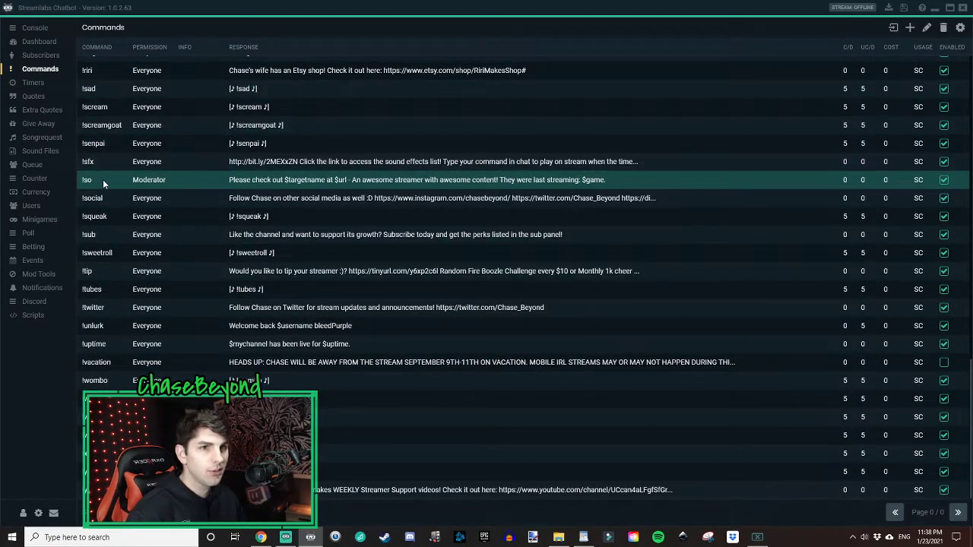
pyautogui.rightClick(659, 181)
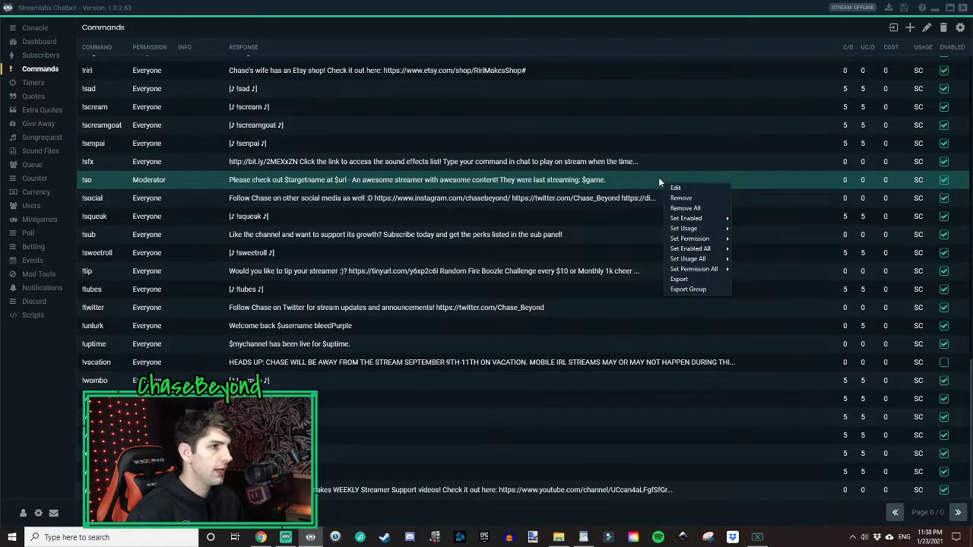
pyautogui.click(676, 189)
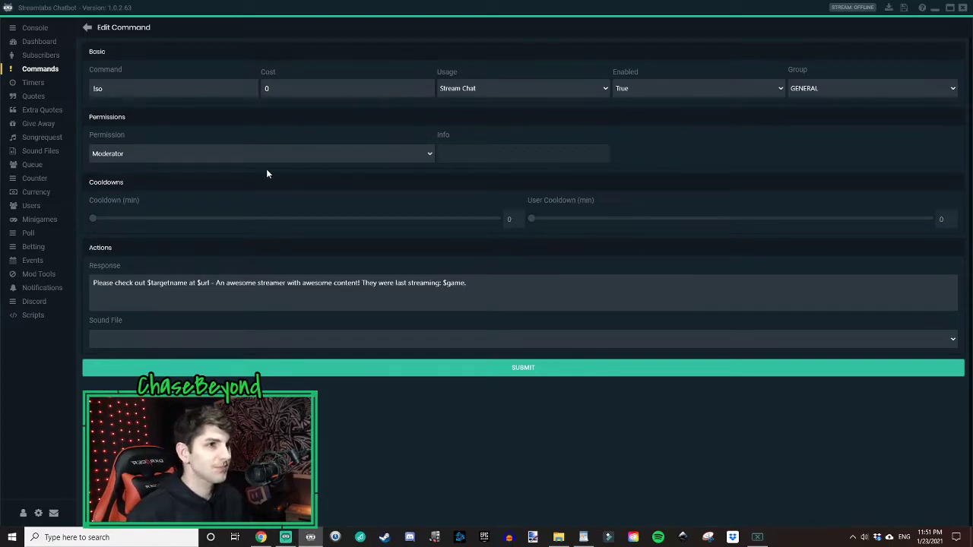
# Step: Set the !so command's usage to Stream Chat, and switch Enabled to False and back to True
pyautogui.click(484, 97)
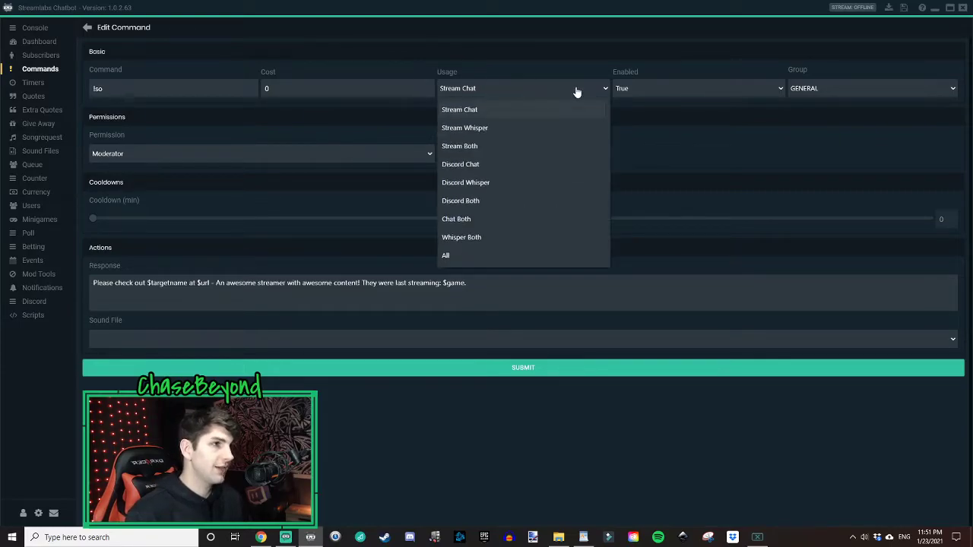
pyautogui.click(492, 110)
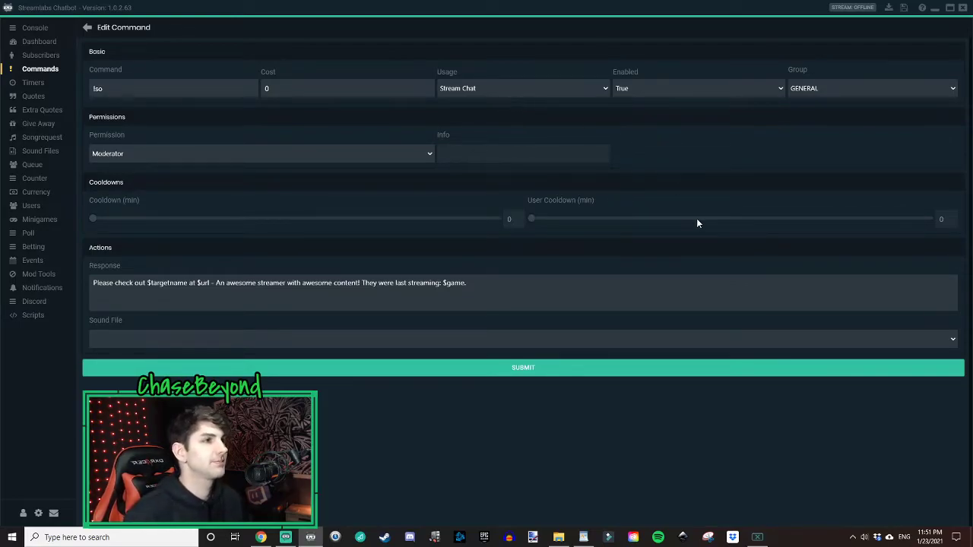
pyautogui.click(678, 89)
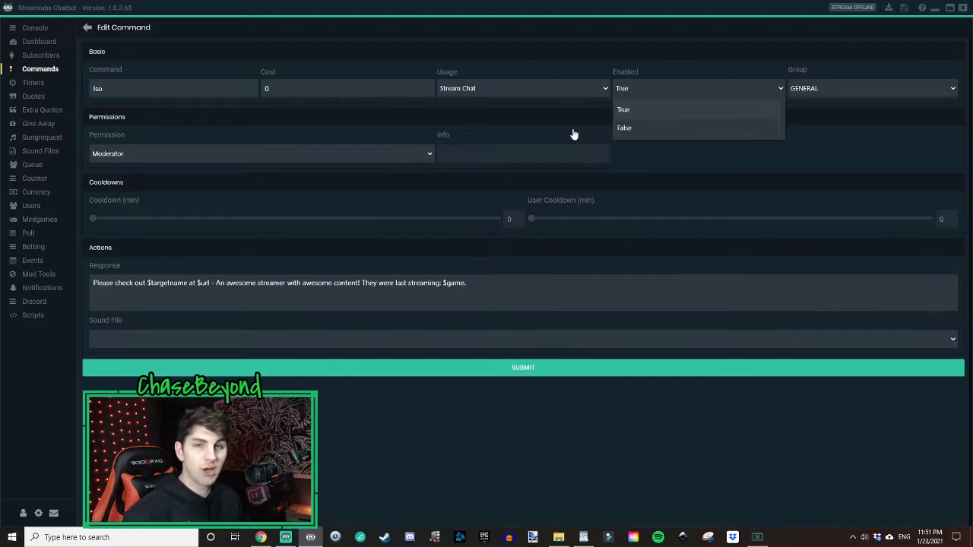
pyautogui.click(642, 127)
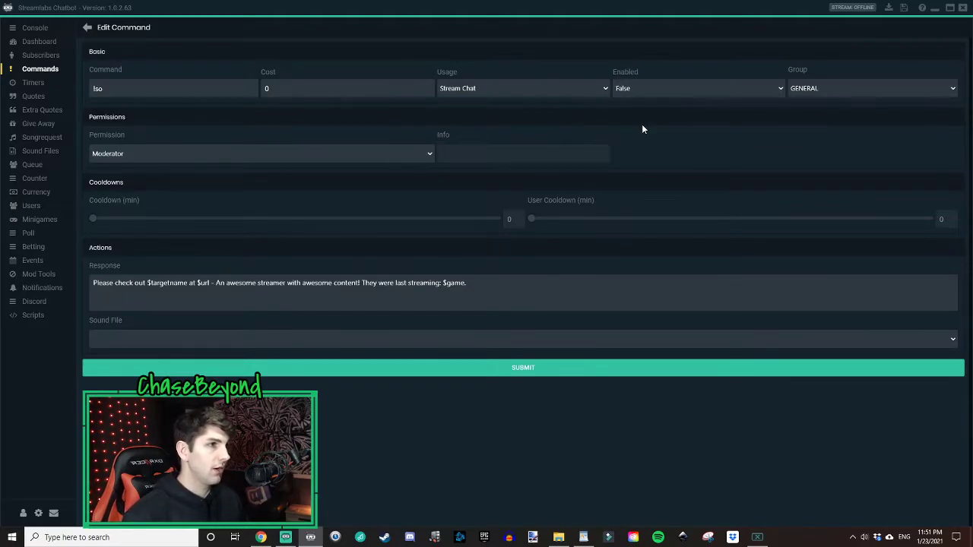
pyautogui.click(721, 91)
pyautogui.click(688, 110)
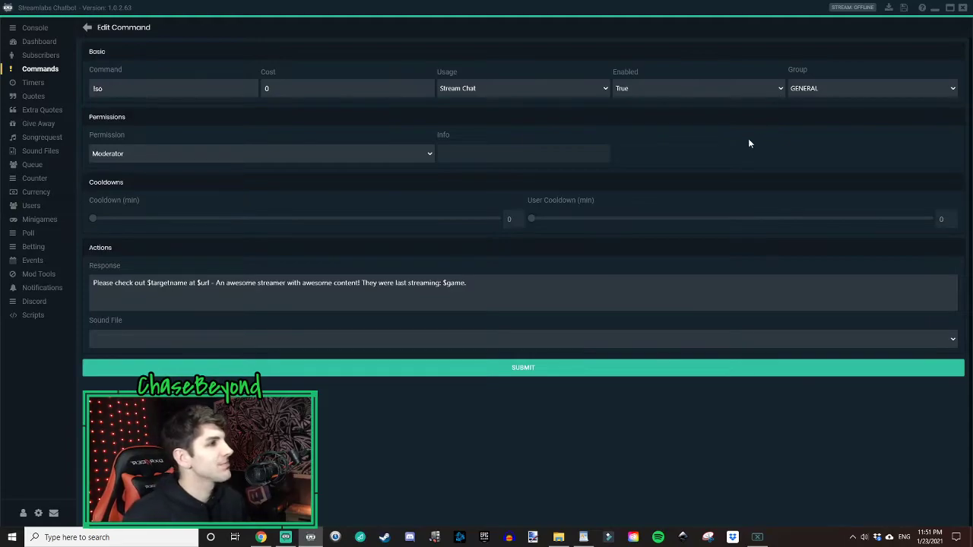
# Step: Check the command's GENERAL group and set its permission to Moderator
pyautogui.moveTo(832, 84)
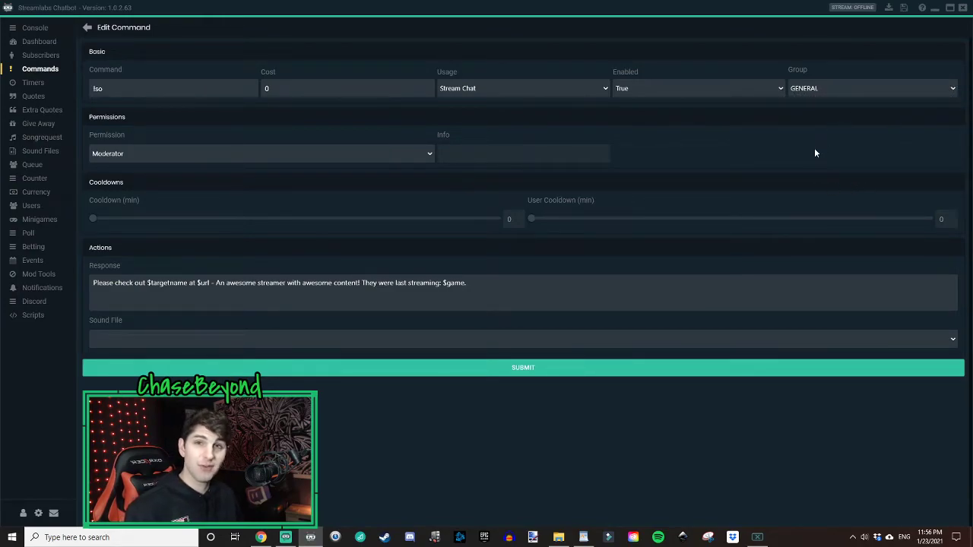
pyautogui.doubleClick(873, 90)
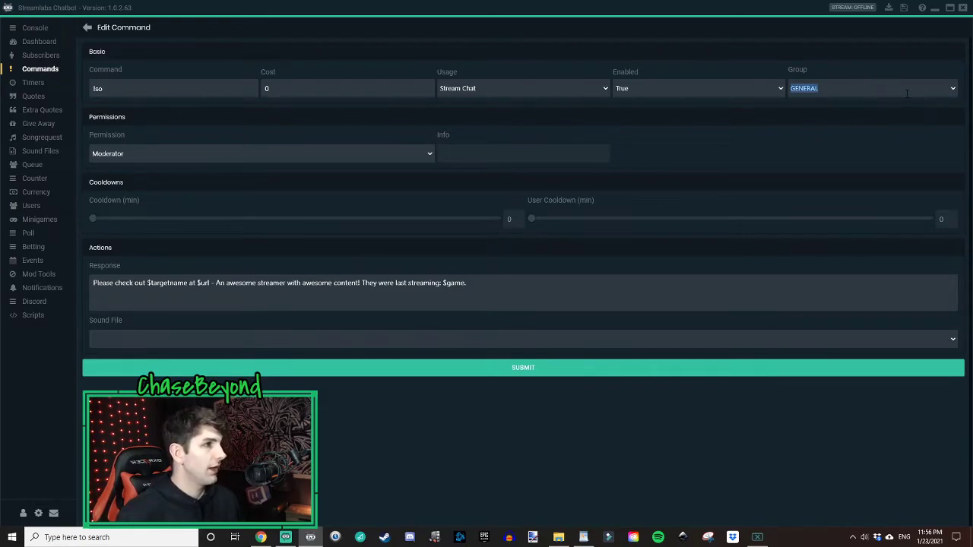
pyautogui.click(855, 163)
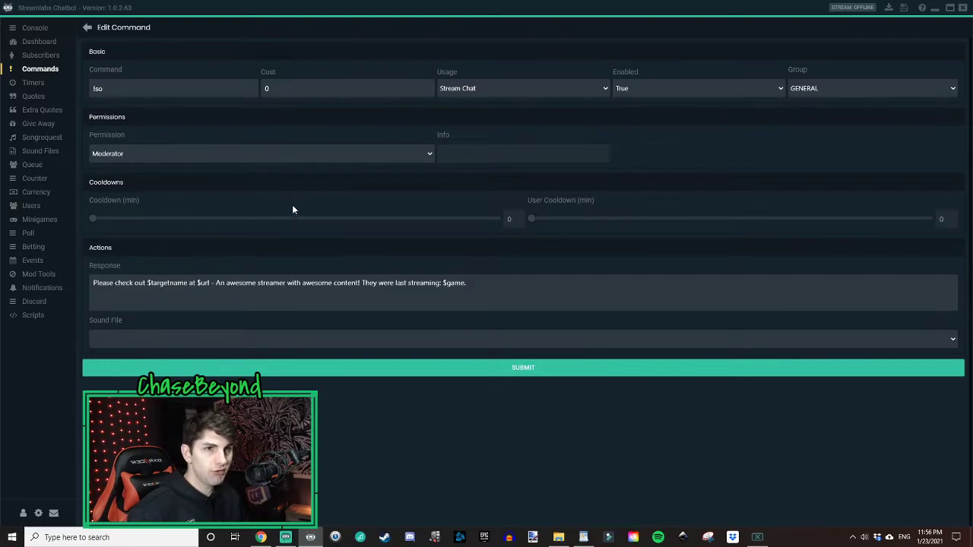
pyautogui.click(430, 156)
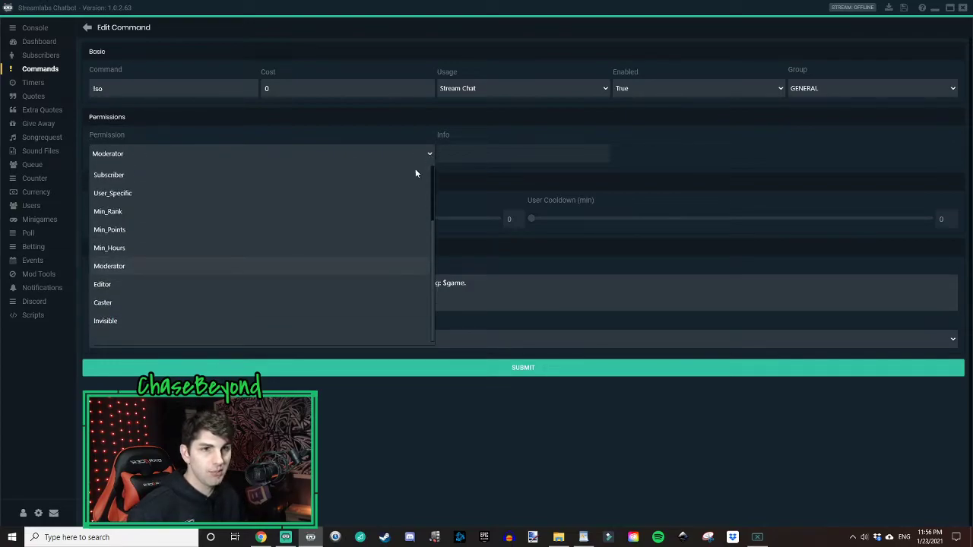
pyautogui.click(187, 271)
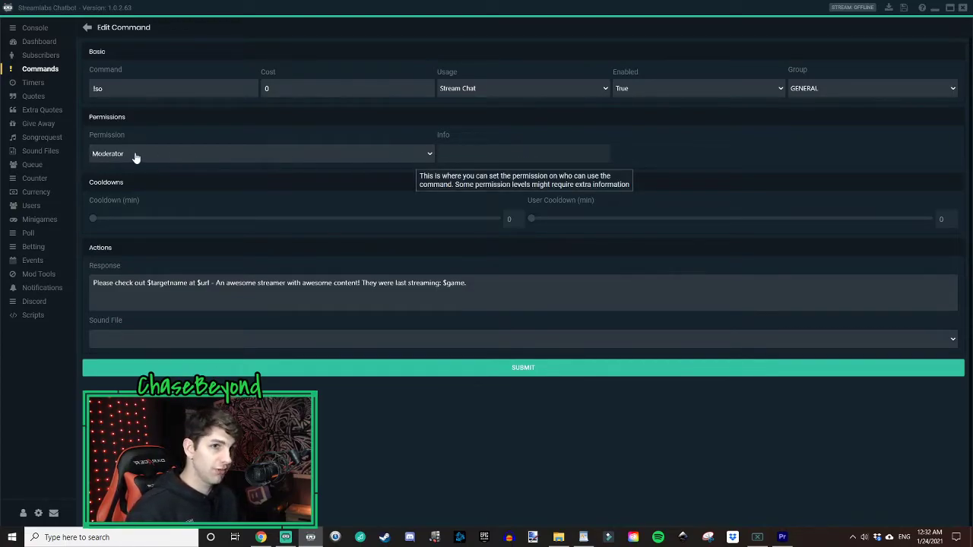
pyautogui.click(395, 153)
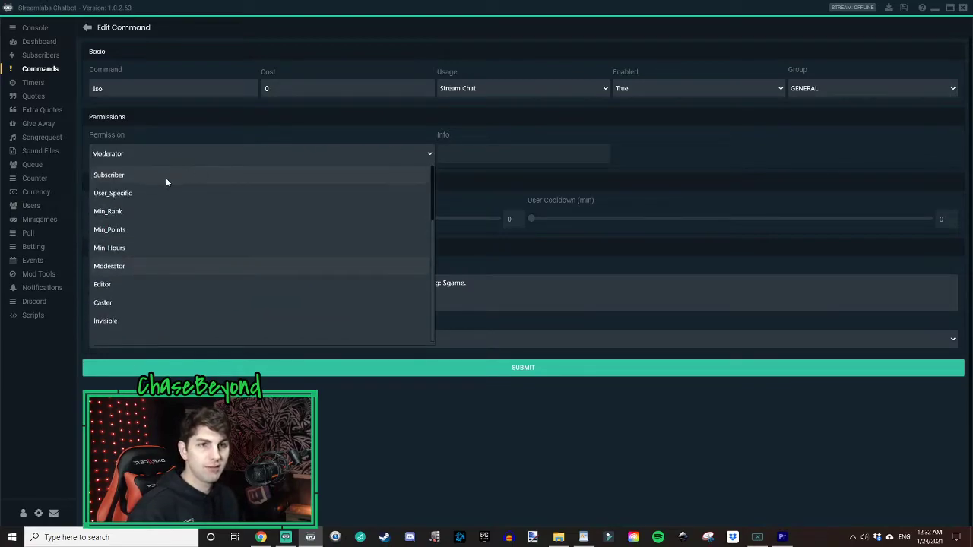
pyautogui.click(479, 155)
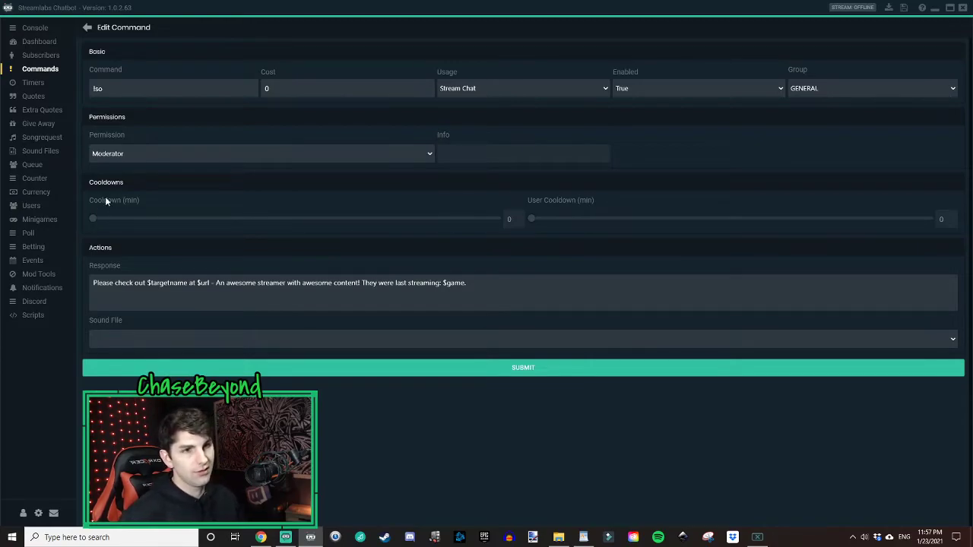
# Step: Try a 9-minute cooldown and a 10-minute user cooldown, resetting each to 0
pyautogui.moveTo(93, 223); pyautogui.dragTo(153, 228)
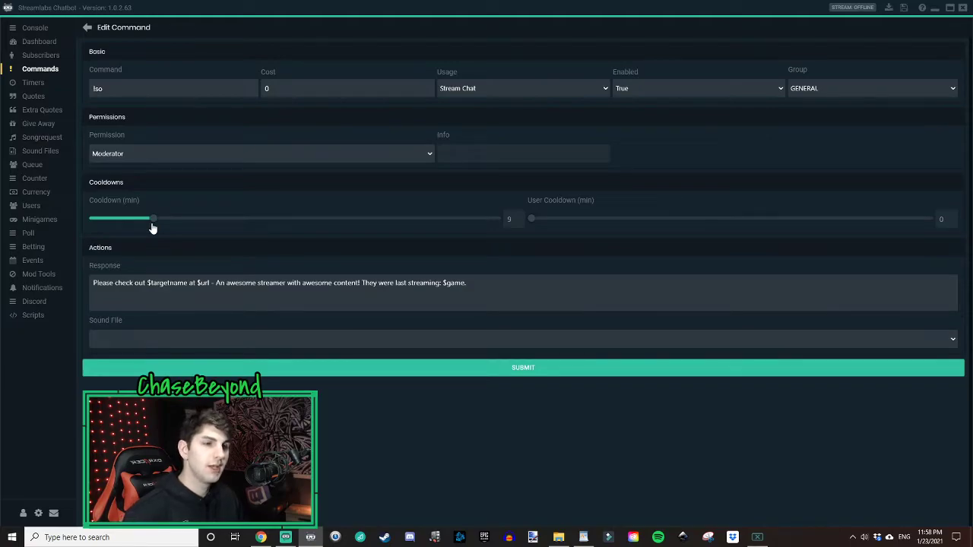
pyautogui.moveTo(153, 228); pyautogui.dragTo(79, 231)
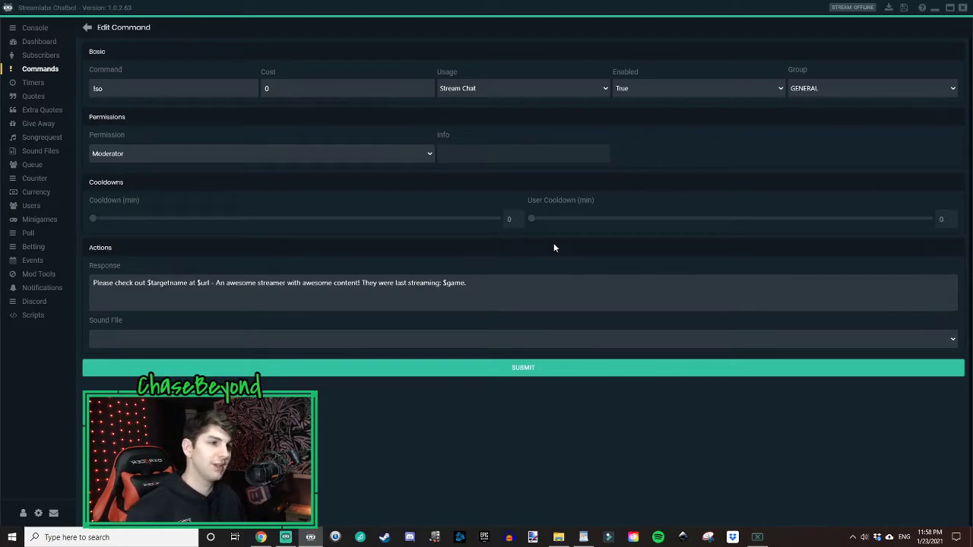
pyautogui.moveTo(532, 218); pyautogui.dragTo(600, 220)
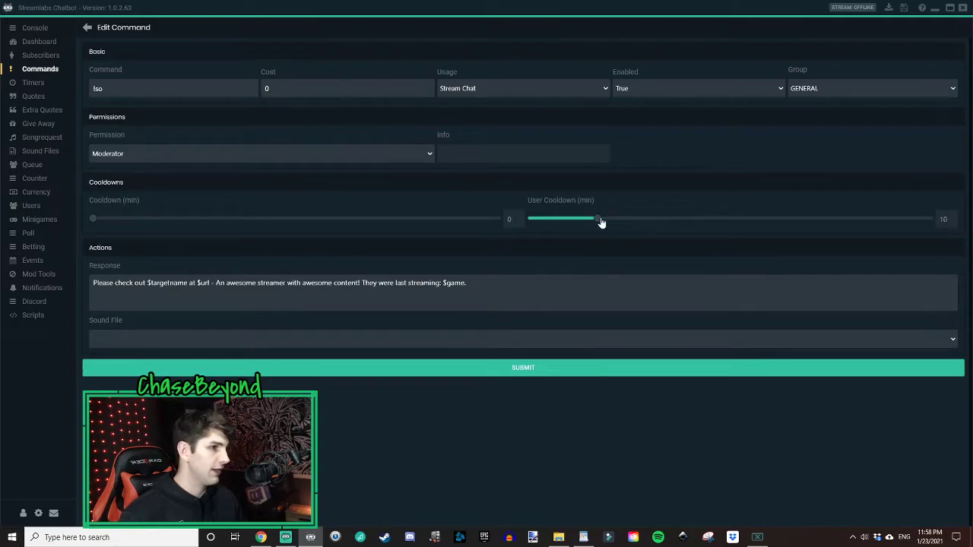
pyautogui.moveTo(600, 221); pyautogui.dragTo(454, 241)
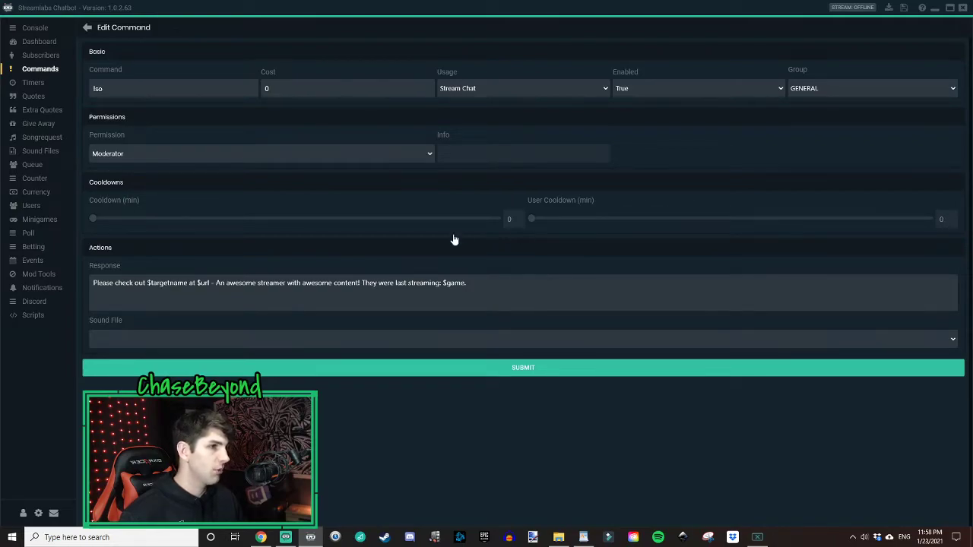
# Step: Add the example call "!so me" after the end of the response message
pyautogui.click(97, 283)
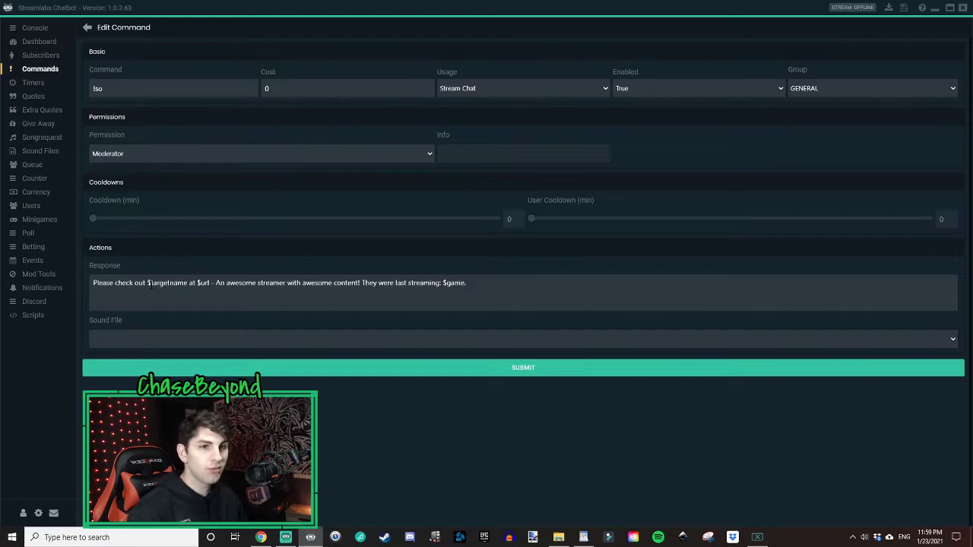
pyautogui.click(603, 287)
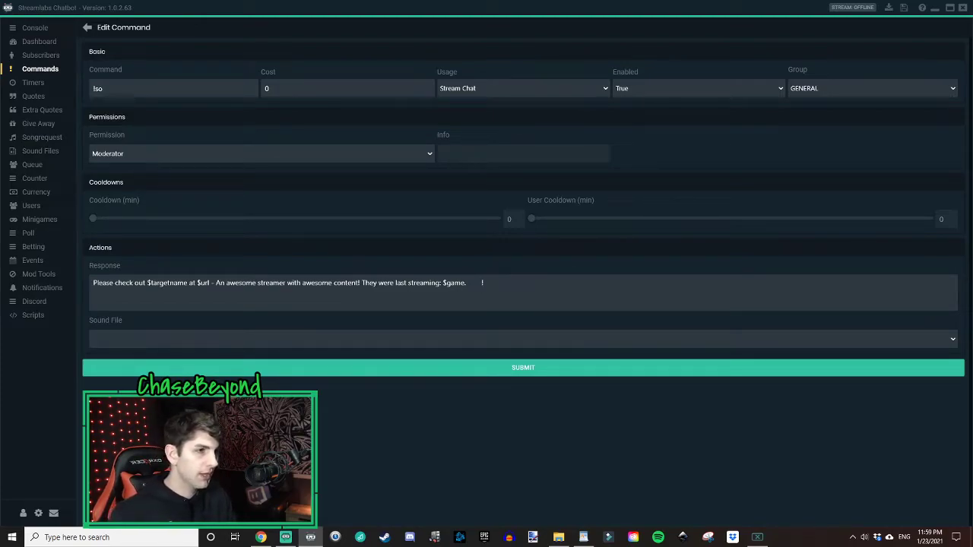
pyautogui.write('so')
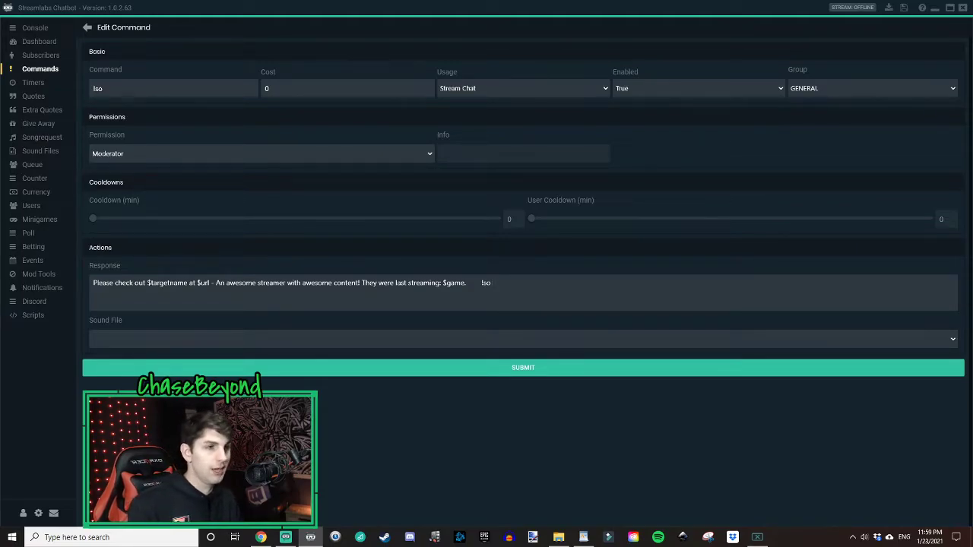
pyautogui.write(' me')
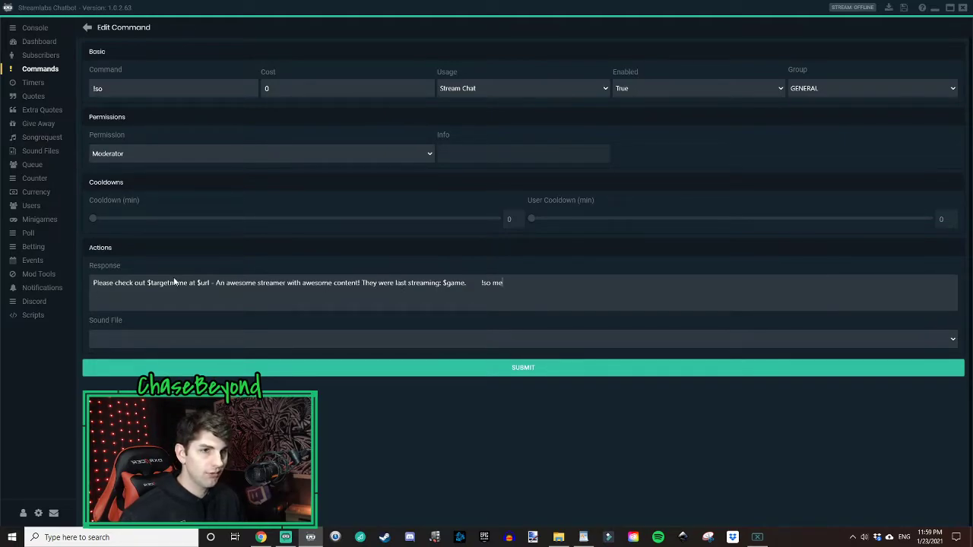
# Step: Highlight the $targetname, $url and $game variables in the response to examine how each one is used
pyautogui.moveTo(147, 283); pyautogui.dragTo(188, 283)
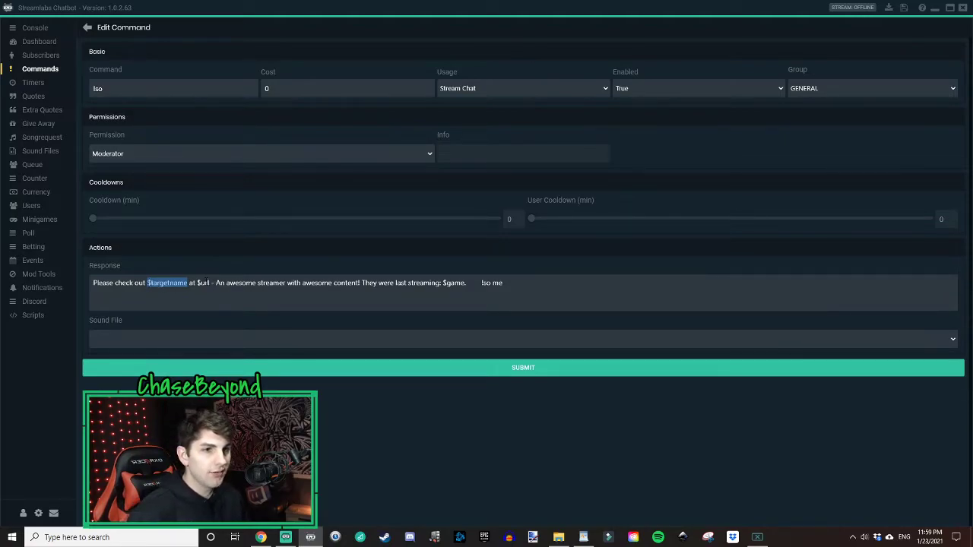
pyautogui.moveTo(196, 282); pyautogui.dragTo(210, 283)
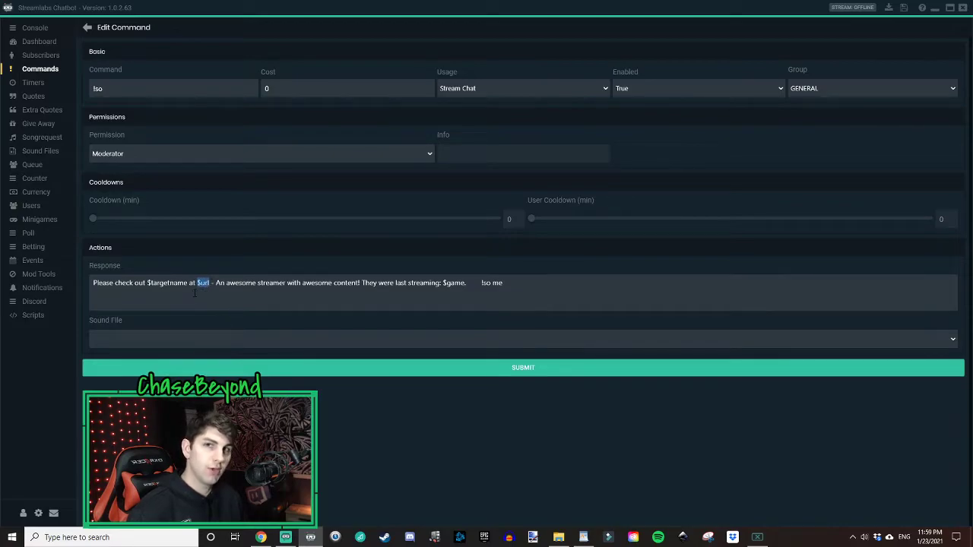
pyautogui.click(238, 298)
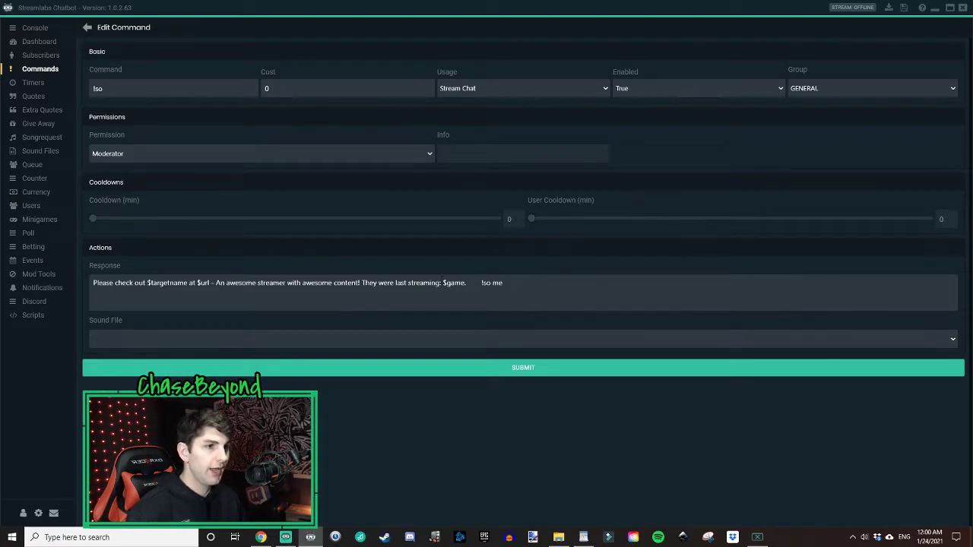
pyautogui.moveTo(444, 284); pyautogui.dragTo(467, 286)
pyautogui.click(446, 287)
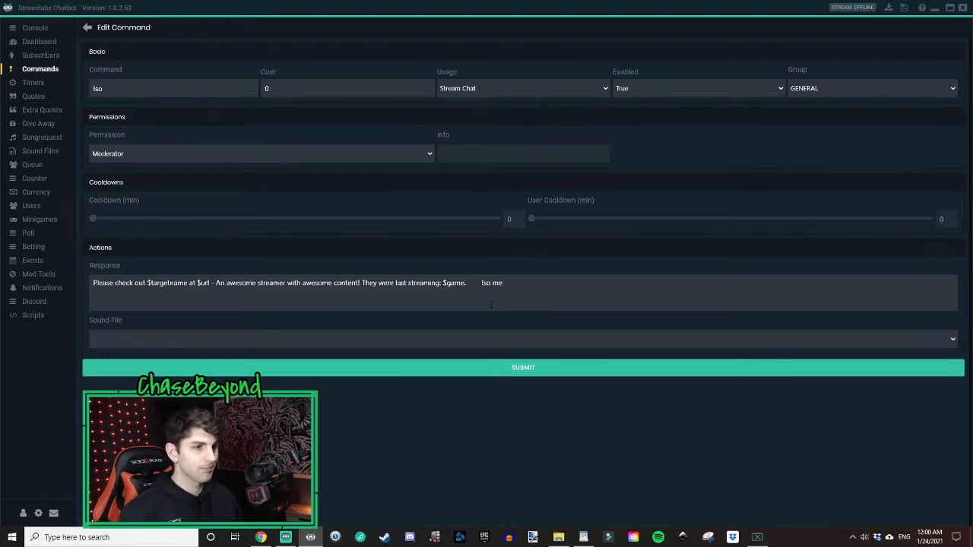
pyautogui.moveTo(442, 283); pyautogui.dragTo(481, 290)
# Step: Delete the "!so me" example and its extra spacing from the end of the response
pyautogui.click(527, 290)
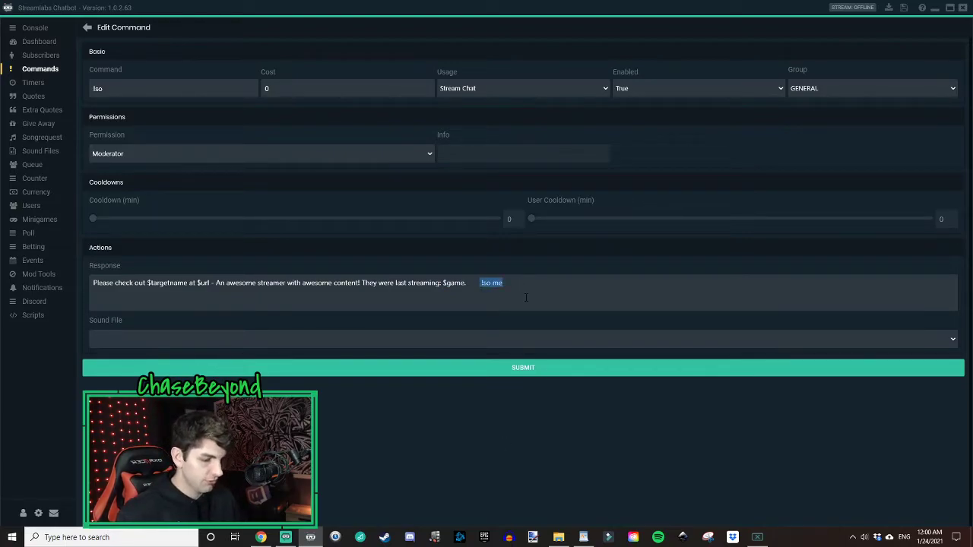
pyautogui.press('BackSpace')
pyautogui.press('BackSpace')
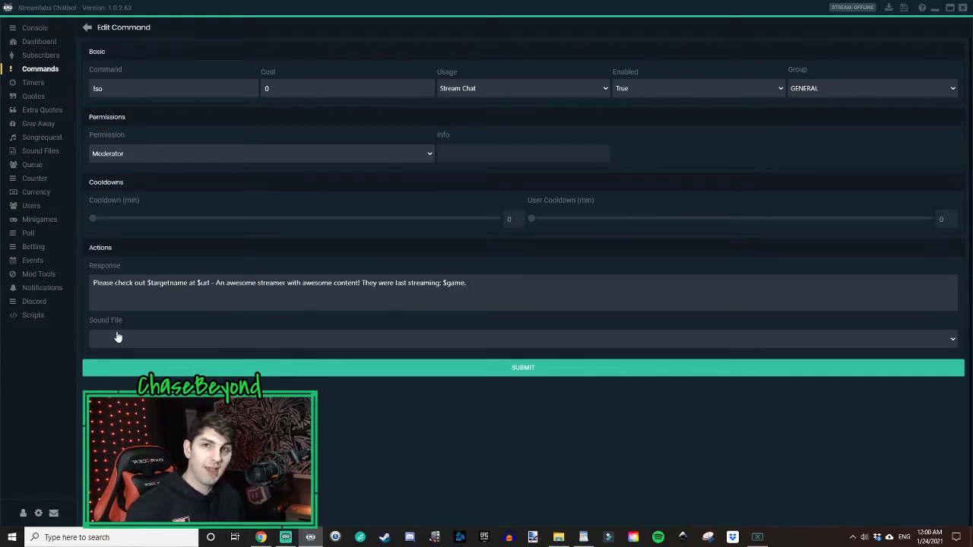
# Step: Browse the sound files available for the !so command
pyautogui.click(954, 342)
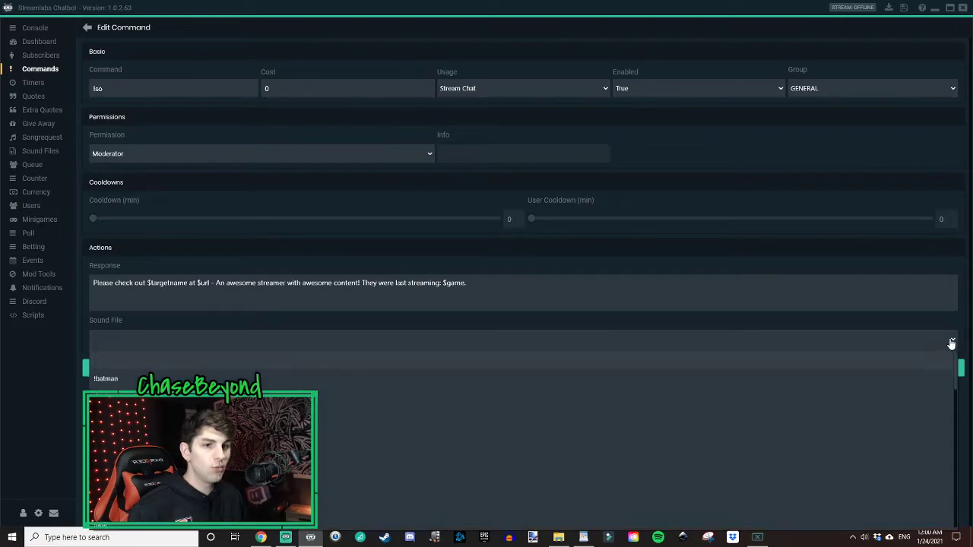
pyautogui.scroll(-5, 487, 388)
pyautogui.scroll(5, 437, 469)
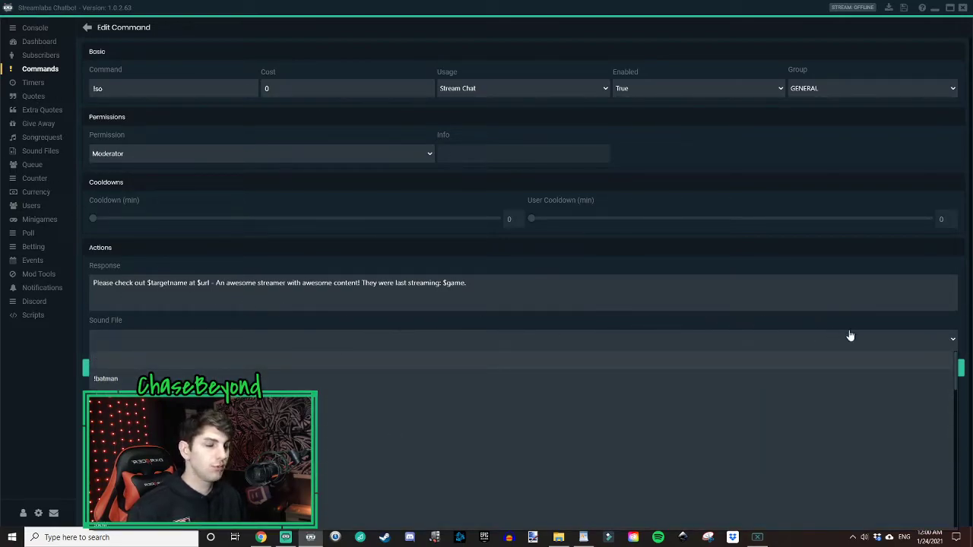
# Step: Submit the !so command without a sound file and keep it enabled in the command list
pyautogui.click(950, 340)
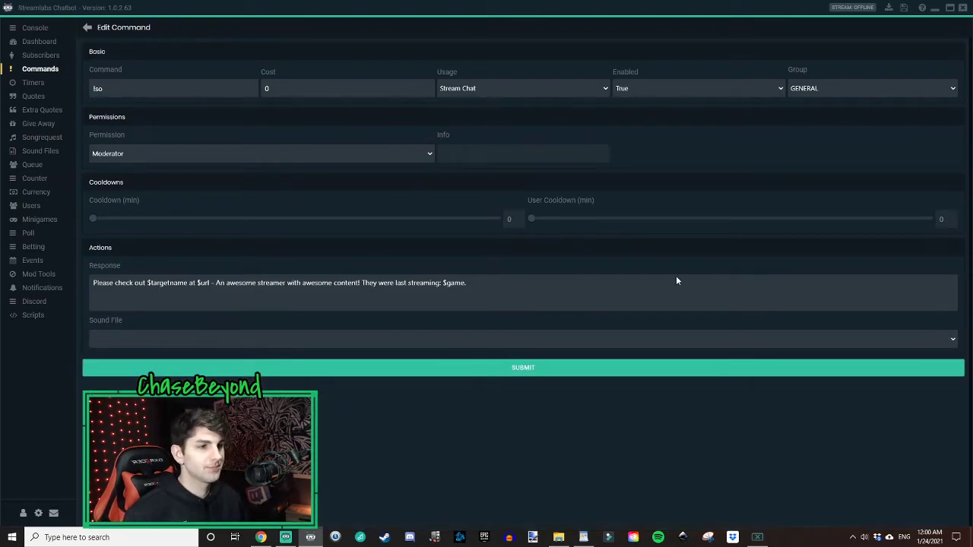
pyautogui.click(446, 371)
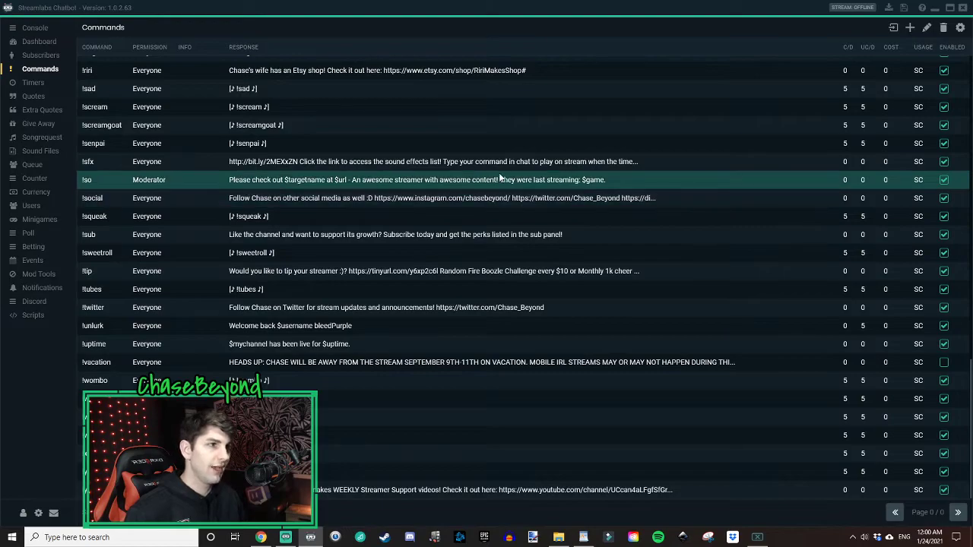
pyautogui.click(944, 181)
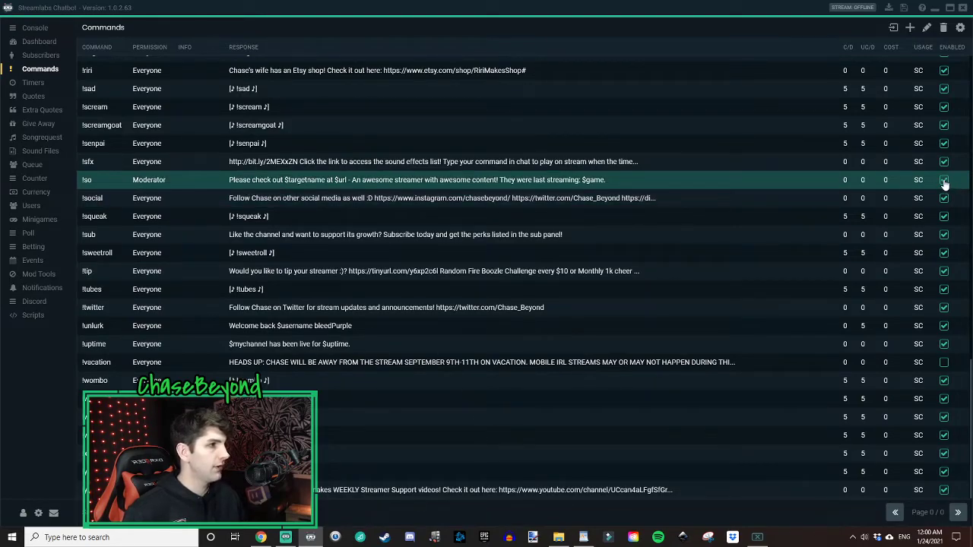
pyautogui.click(944, 183)
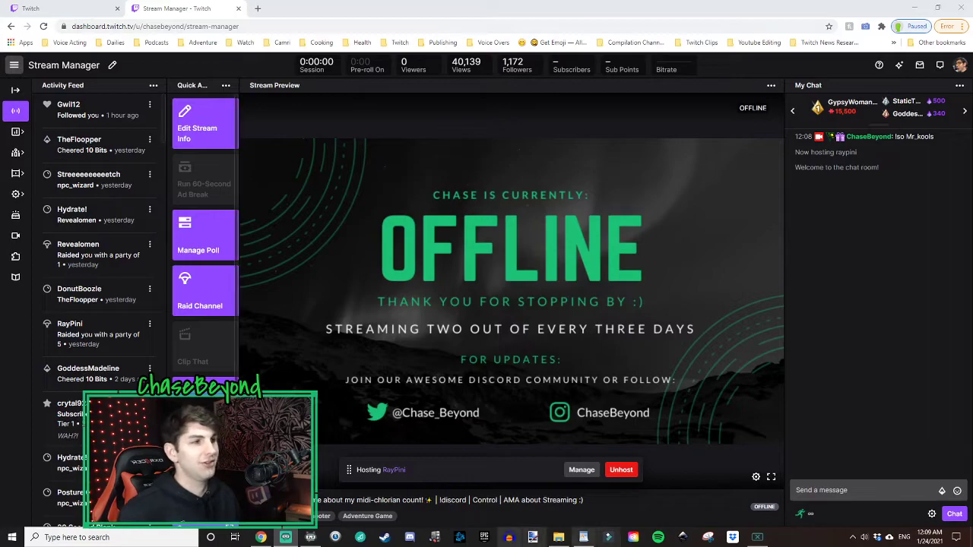
# Step: Switch to the Twitch Stream Manager, send !so followed by the target streamer's username in chat, and check the bot's reply
pyautogui.click(821, 490)
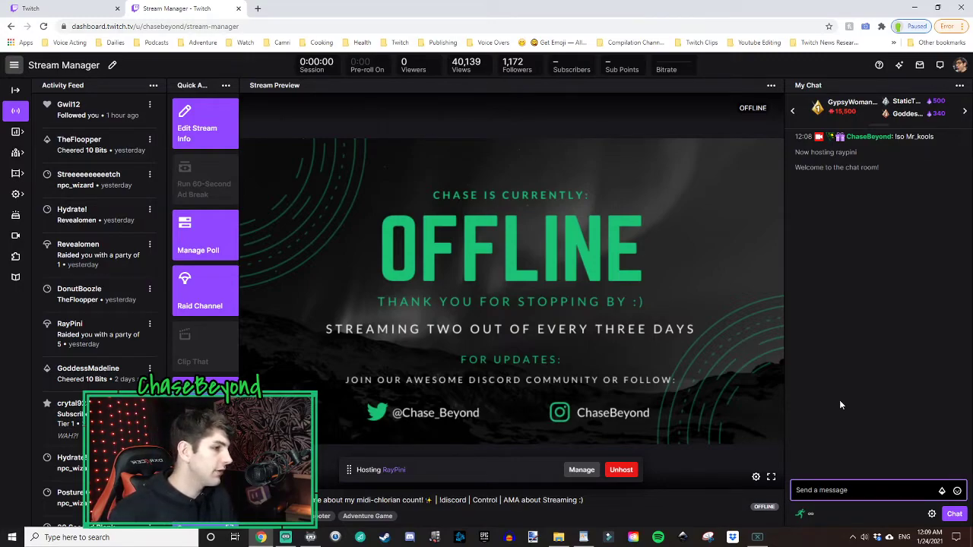
pyautogui.write('!s')
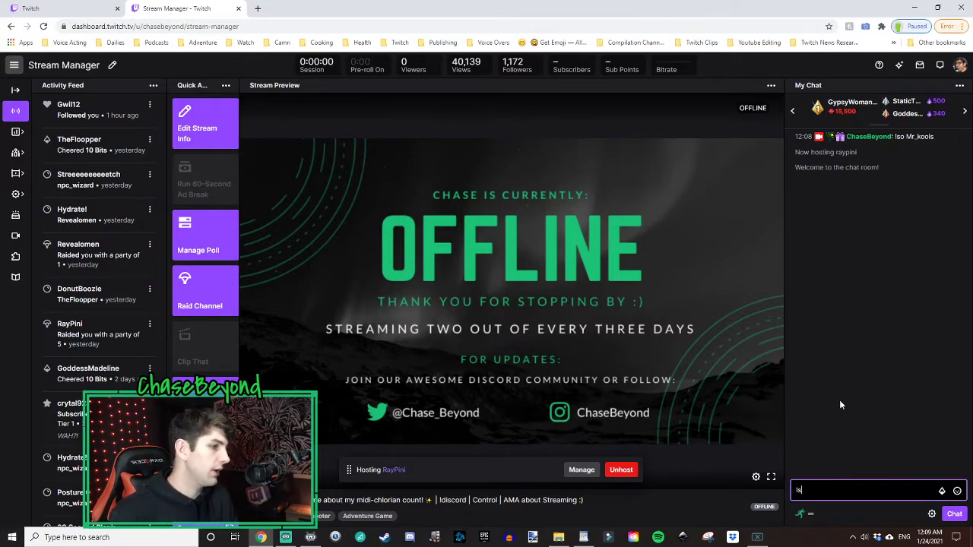
pyautogui.write('o')
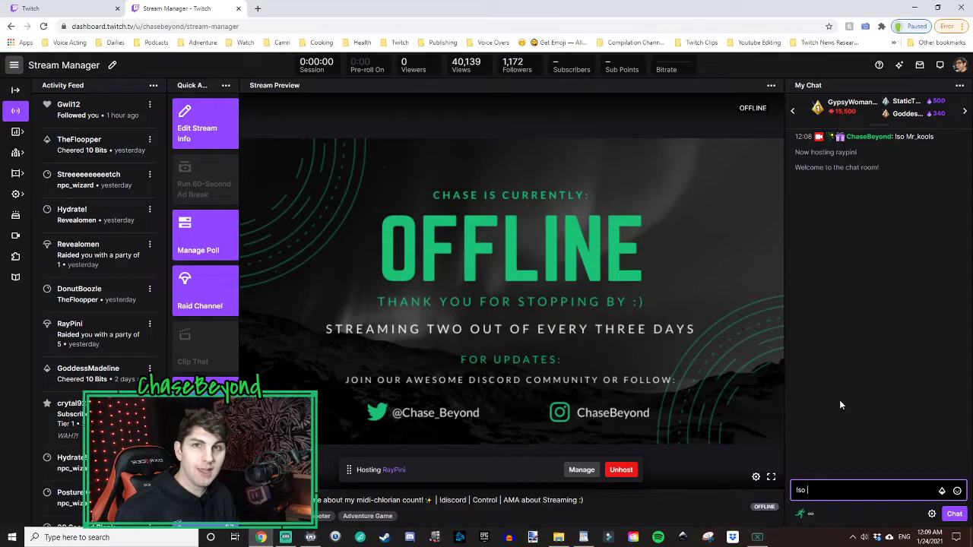
pyautogui.write('Mr_Kools')
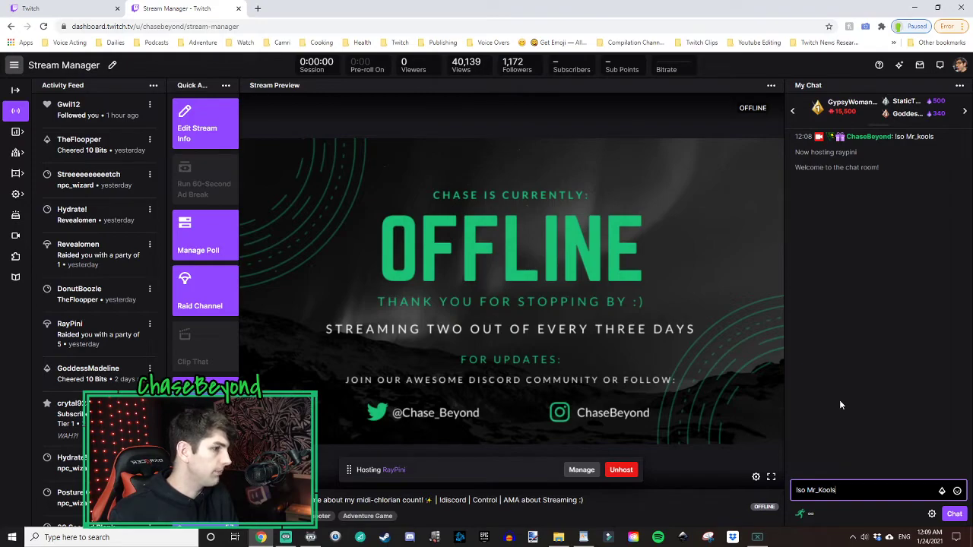
pyautogui.press('Return')
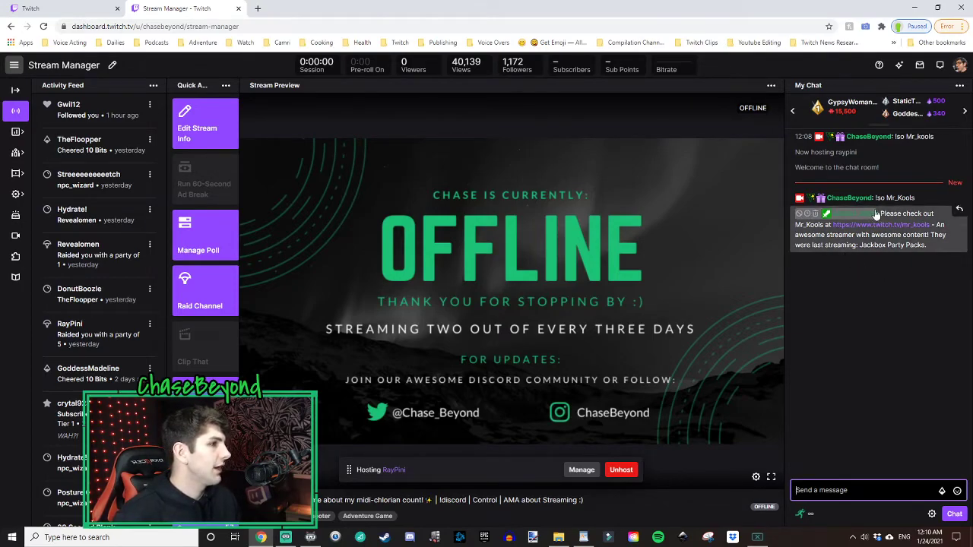
pyautogui.doubleClick(834, 226)
pyautogui.click(927, 230)
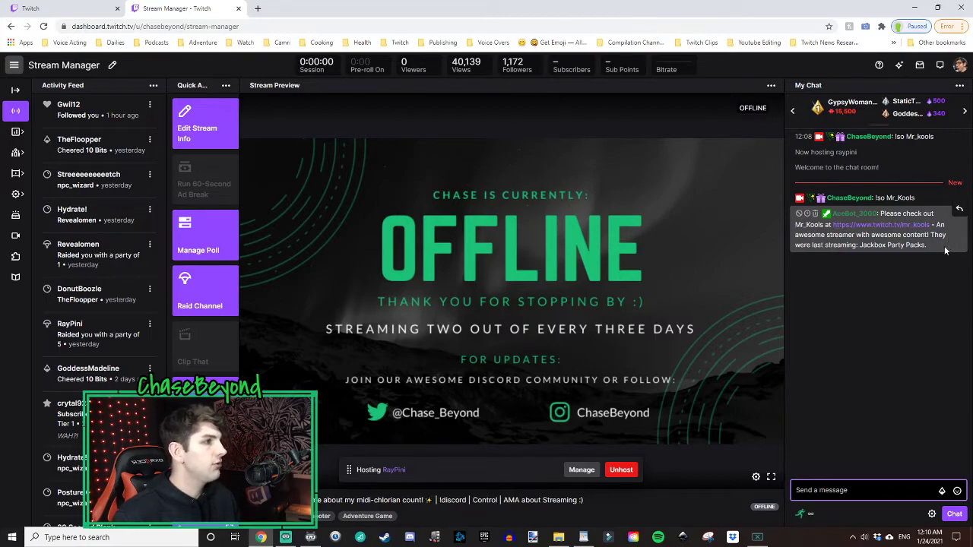